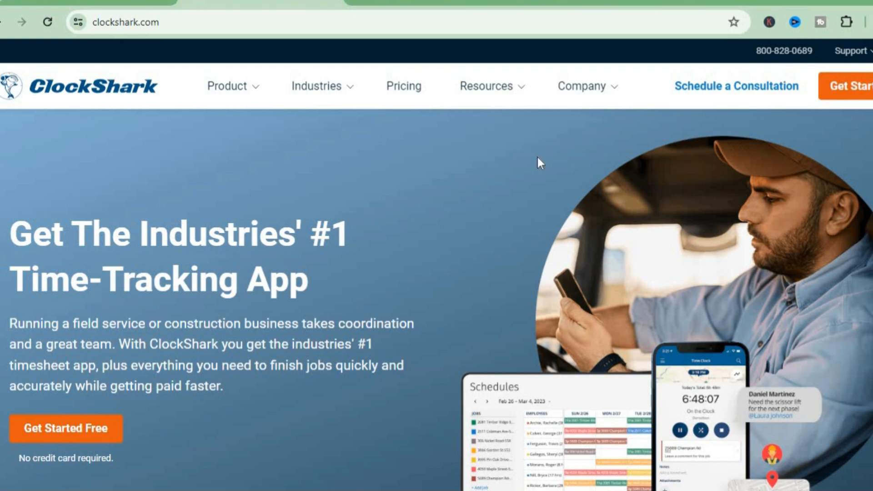
# Step: Switch to ClockShark and open the Employees page, which lists only the Administrator
pyautogui.moveTo(335, 99)
pyautogui.click(417, 4)
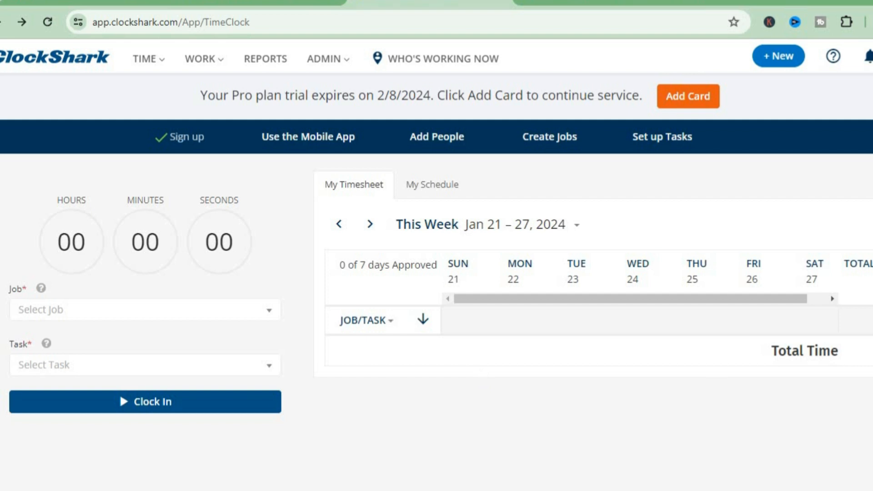
pyautogui.scroll(-2, 436, 282)
pyautogui.scroll(2, 436, 282)
pyautogui.click(443, 143)
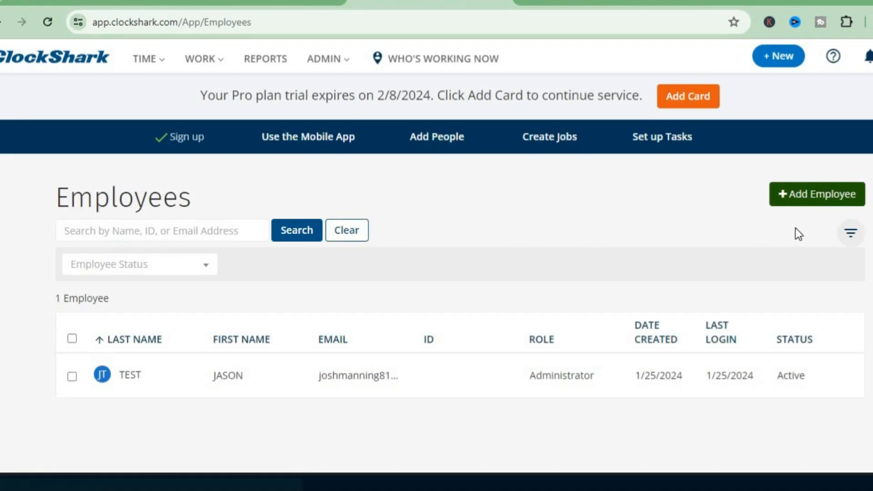
# Step: Start a new employee named TEST EMPLOYEE and fill in the e-mail address
pyautogui.click(798, 200)
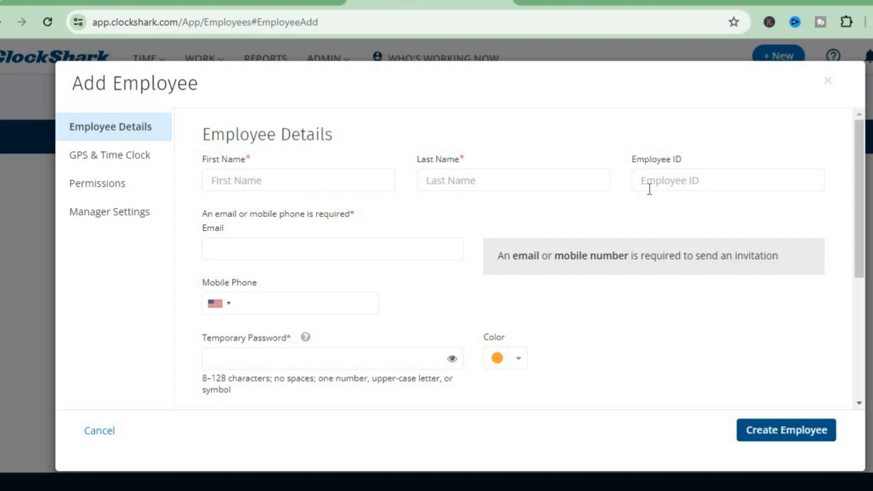
pyautogui.write('TEST')
pyautogui.click(431, 178)
pyautogui.write('EMPLOYEE')
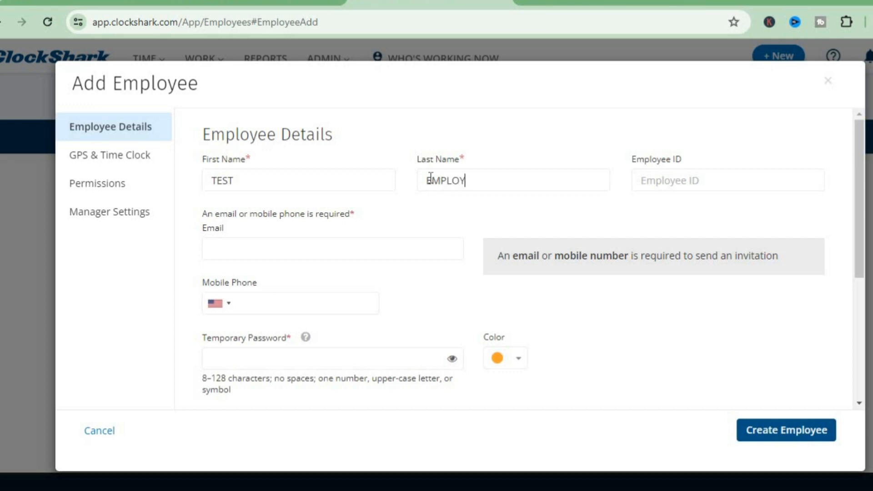
pyautogui.click(319, 249)
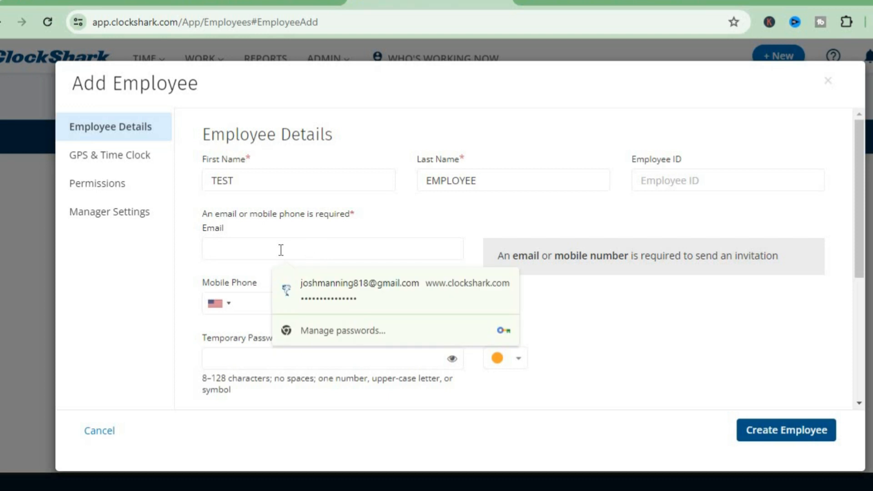
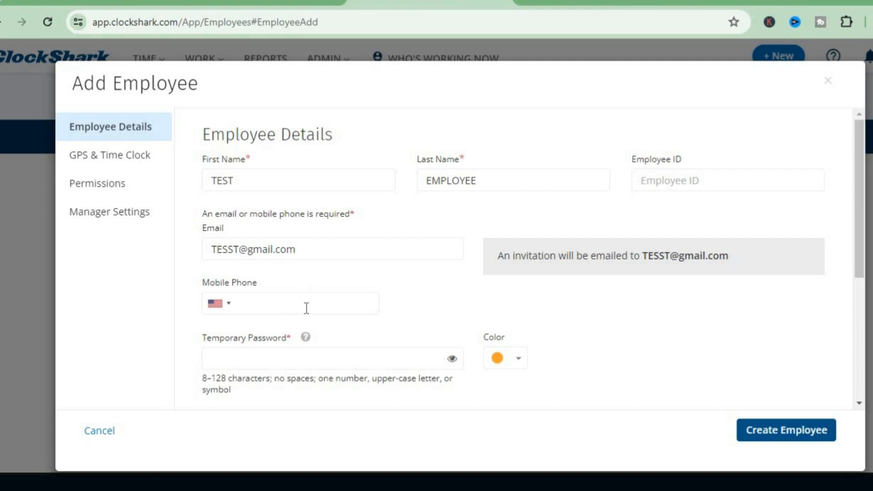
# Step: Enter a temporary password and keep the role set to Employee
pyautogui.click(315, 364)
pyautogui.write('••••••••••••')
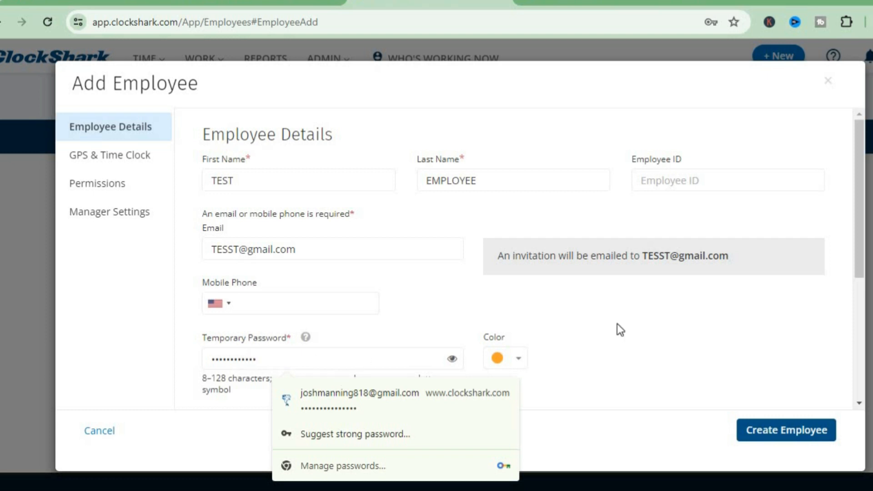
pyautogui.click(617, 324)
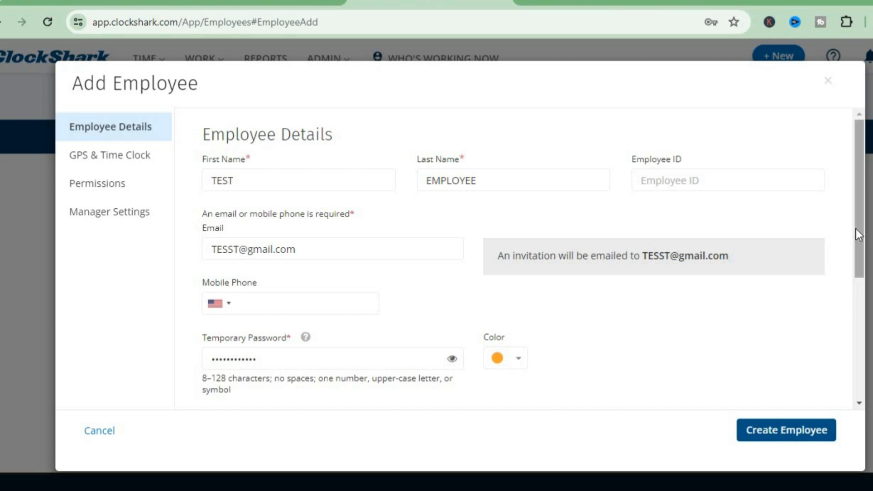
pyautogui.moveTo(858, 241); pyautogui.dragTo(857, 376)
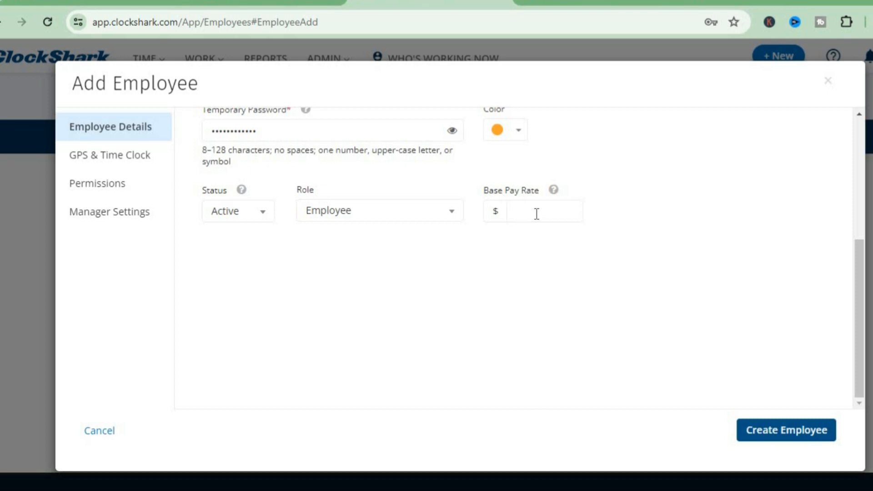
pyautogui.click(452, 219)
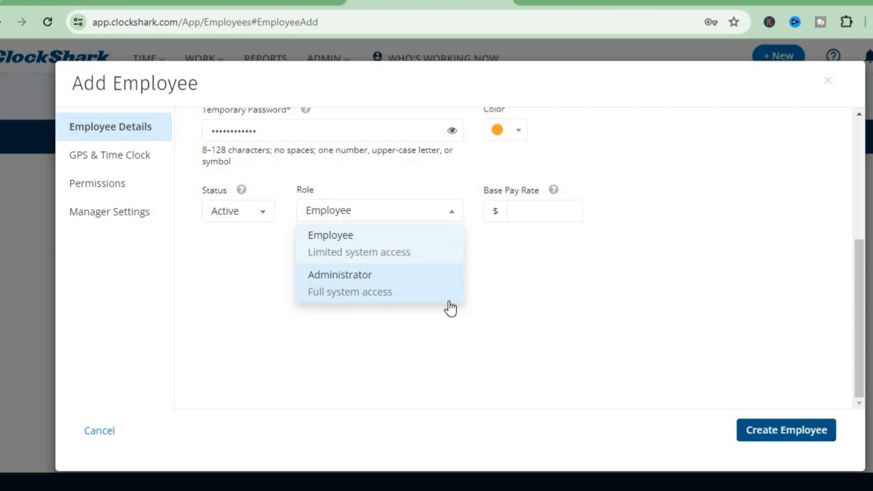
pyautogui.click(541, 279)
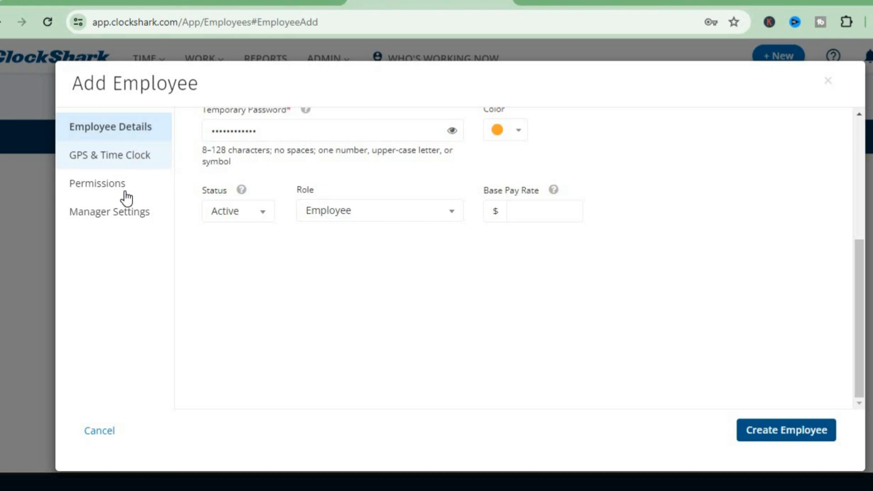
# Step: Review the GPS & Time Clock settings, then create TEST EMPLOYEE after lengthening the rejected password
pyautogui.click(143, 160)
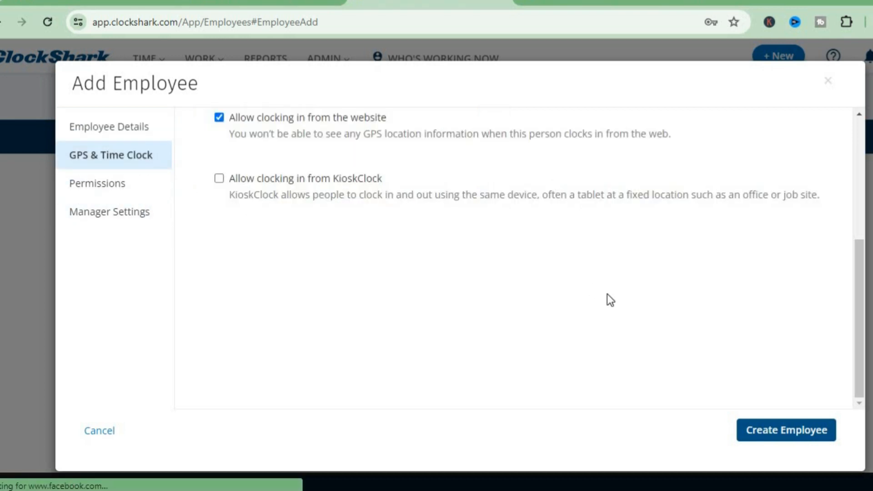
pyautogui.moveTo(857, 345); pyautogui.dragTo(850, 193)
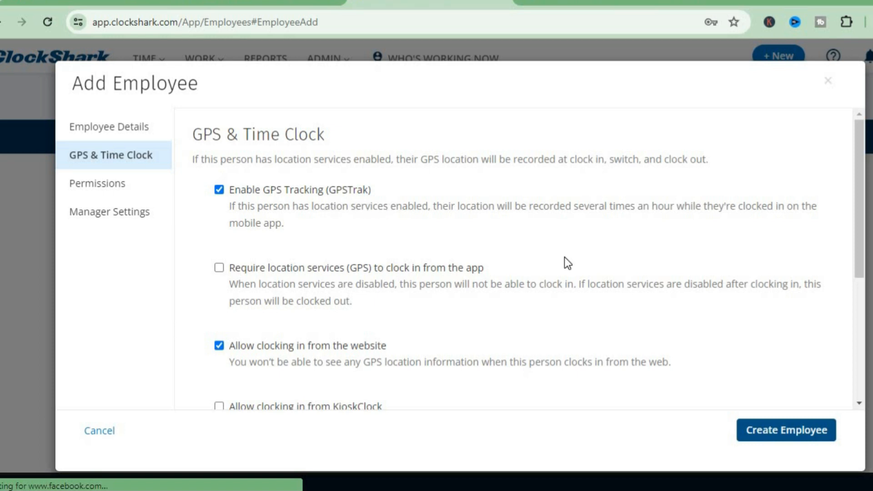
pyautogui.click(801, 430)
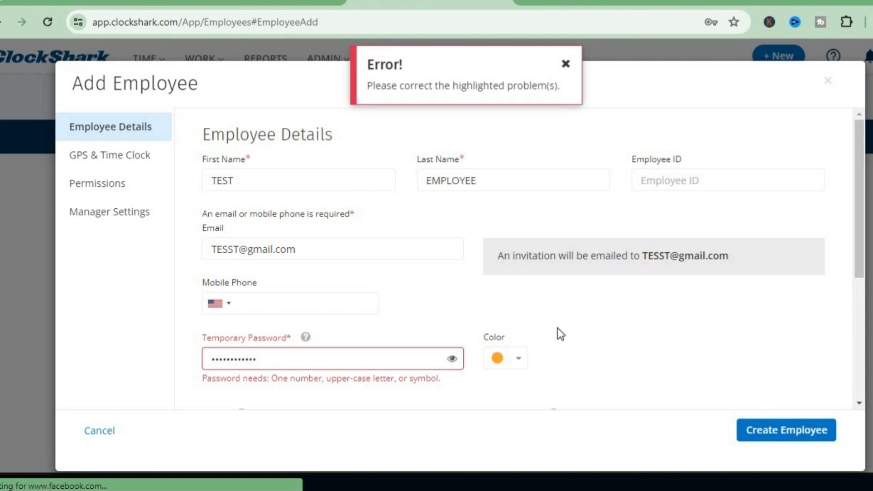
pyautogui.click(346, 362)
pyautogui.write('•')
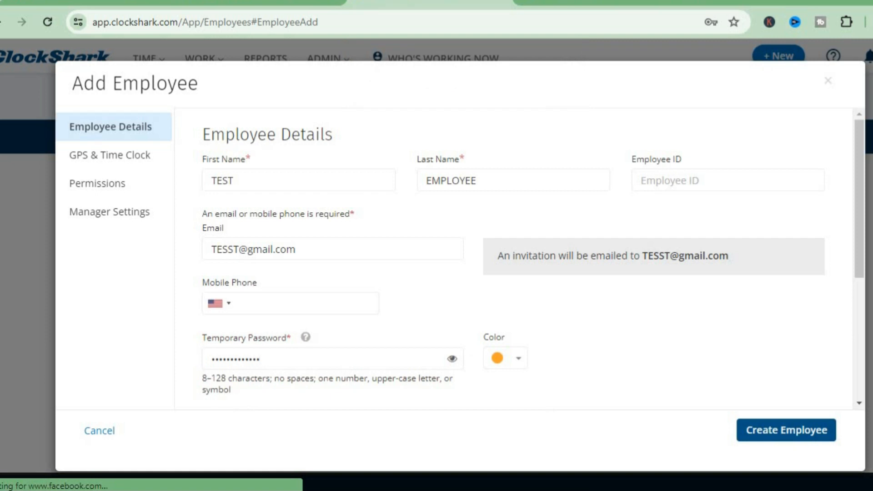
pyautogui.click(796, 432)
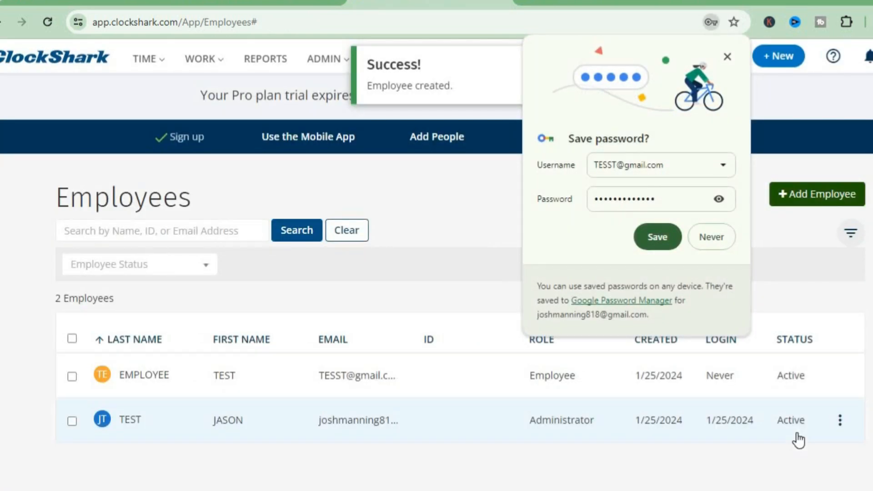
# Step: Decline Chrome's password save and go to the Jobs page, which lists only General Work
pyautogui.click(706, 241)
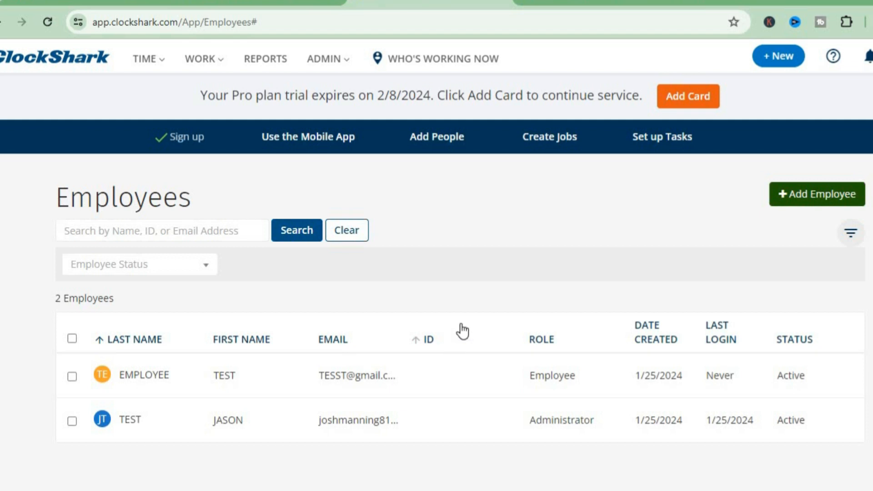
pyautogui.click(553, 145)
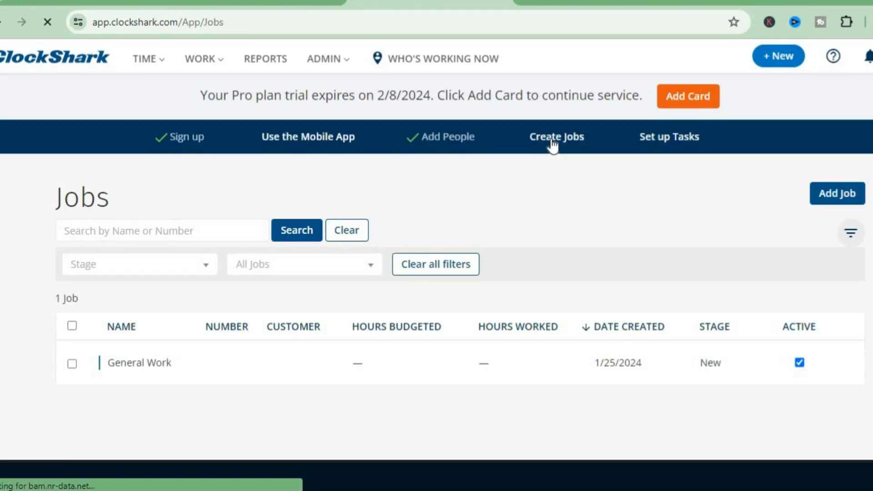
# Step: Start a new job named 'test job' at stage Ready to be Scheduled
pyautogui.click(835, 195)
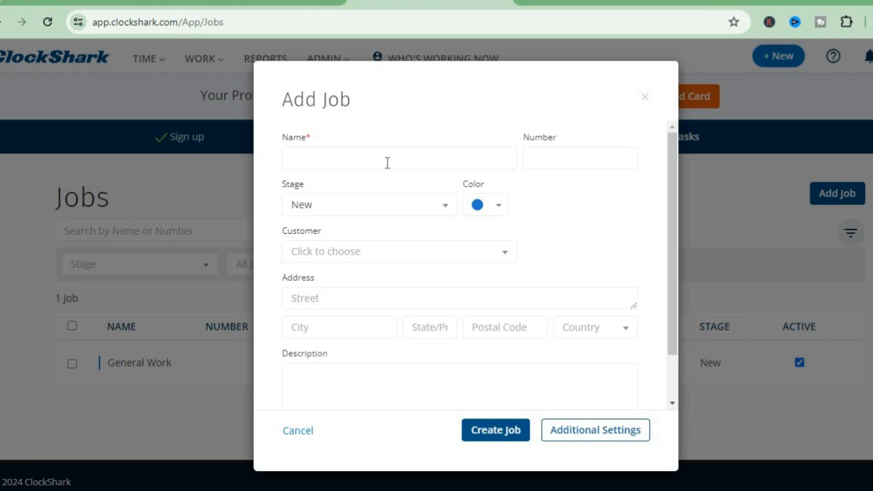
pyautogui.write('test job')
pyautogui.click(447, 207)
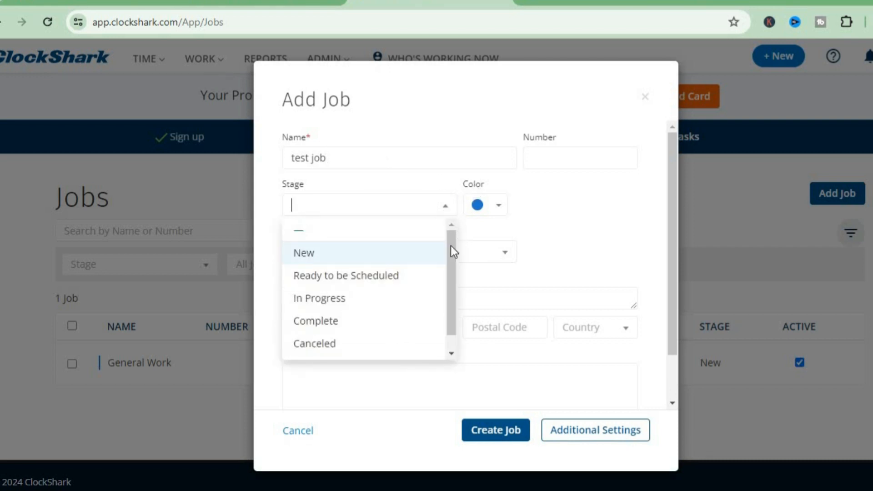
pyautogui.moveTo(449, 246); pyautogui.dragTo(449, 274)
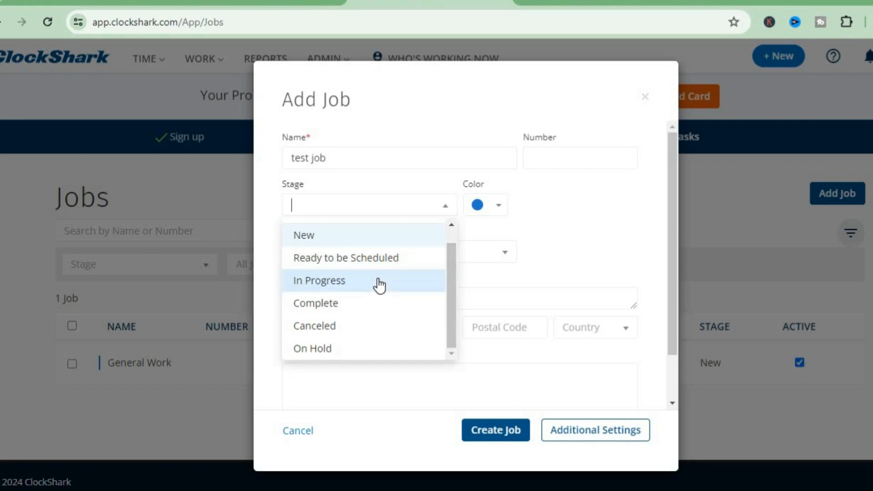
pyautogui.click(406, 257)
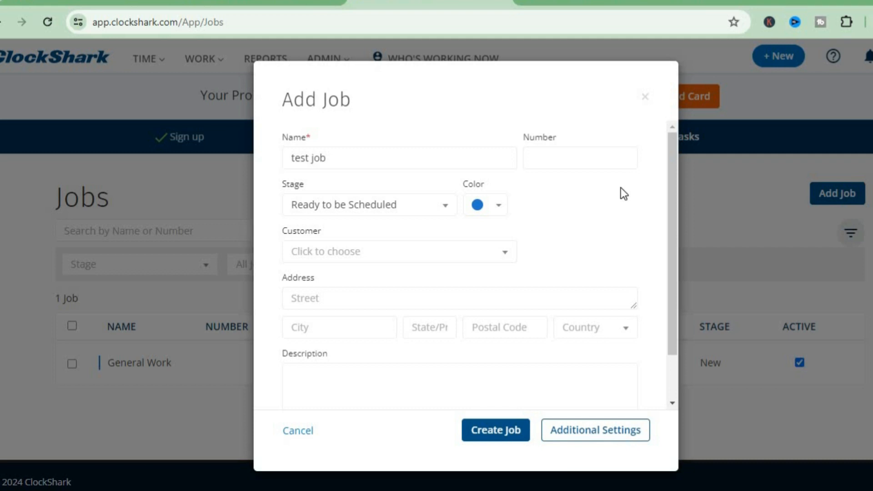
# Step: Choose to create a new Individual customer from the job's Customer dropdown
pyautogui.click(508, 254)
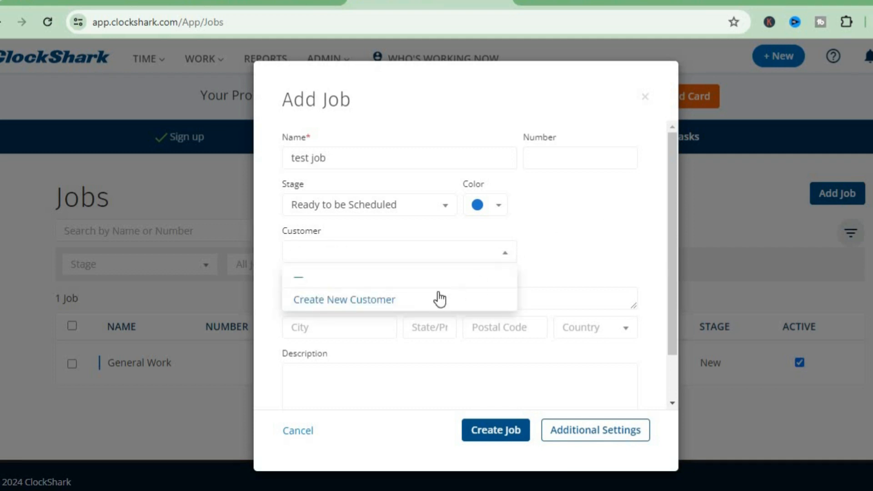
pyautogui.click(405, 302)
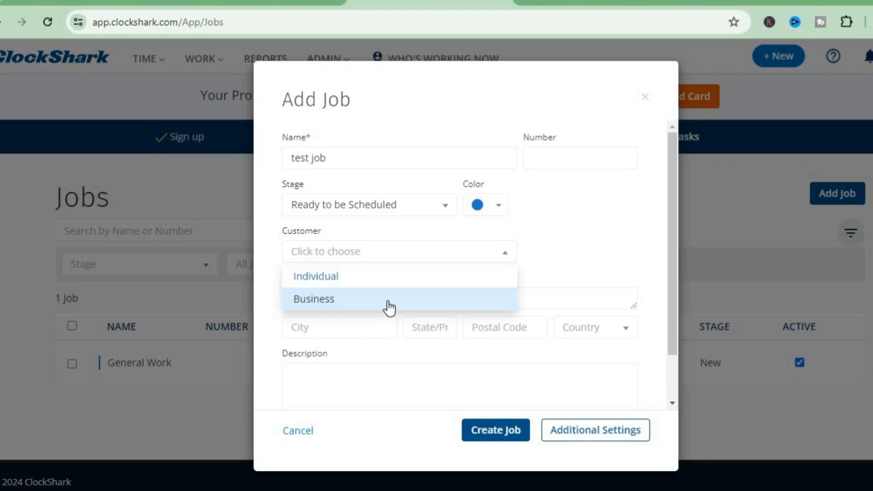
pyautogui.click(389, 286)
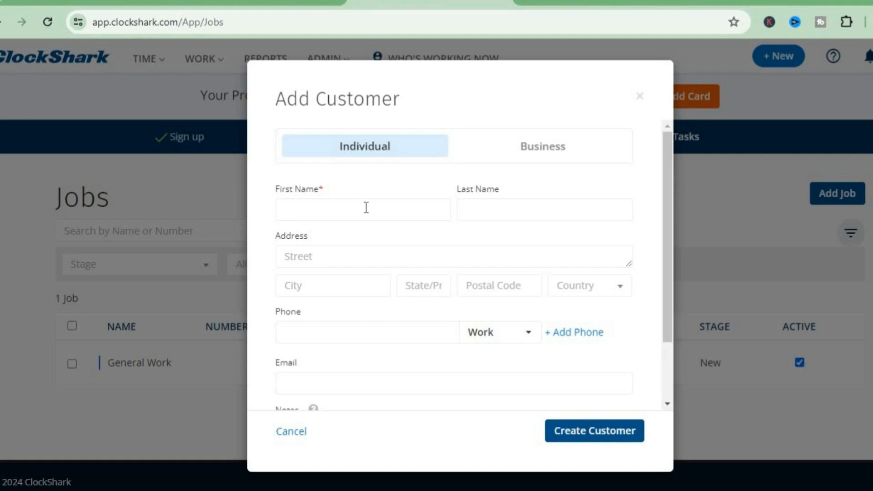
# Step: Enter the customer's first and last name and create the customer for test job
pyautogui.write('hayden')
pyautogui.click(476, 213)
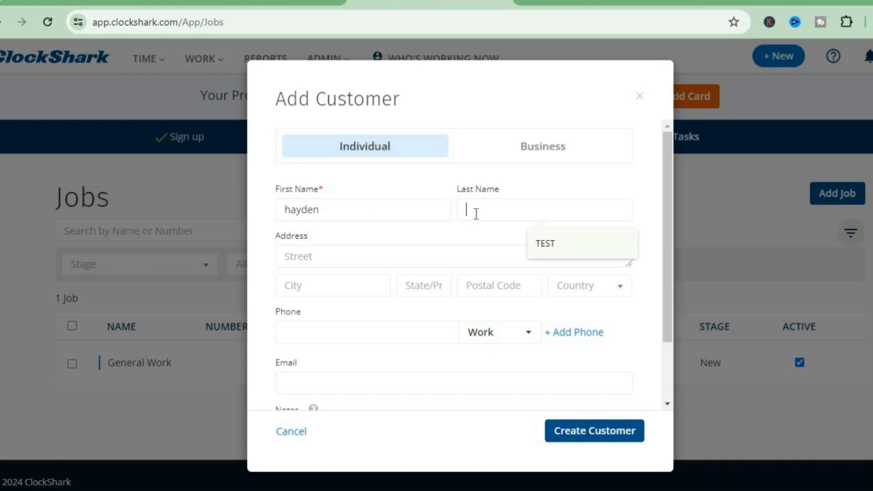
pyautogui.click(566, 240)
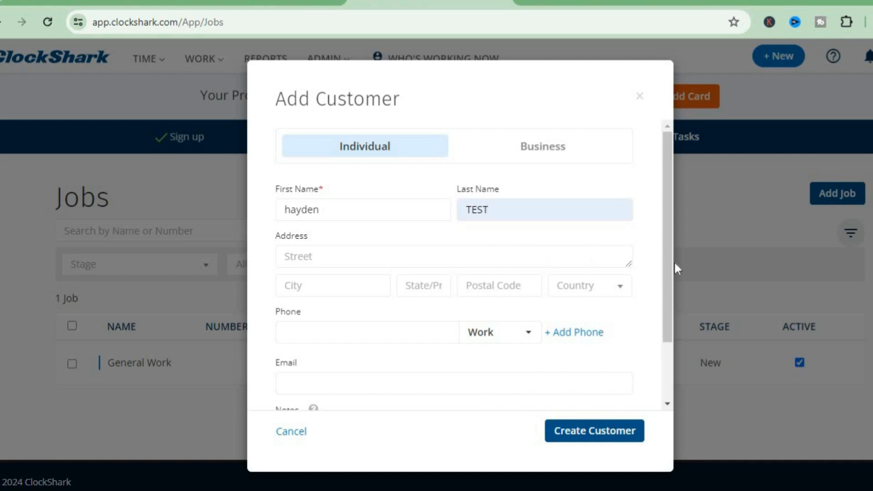
pyautogui.moveTo(668, 319); pyautogui.dragTo(666, 386)
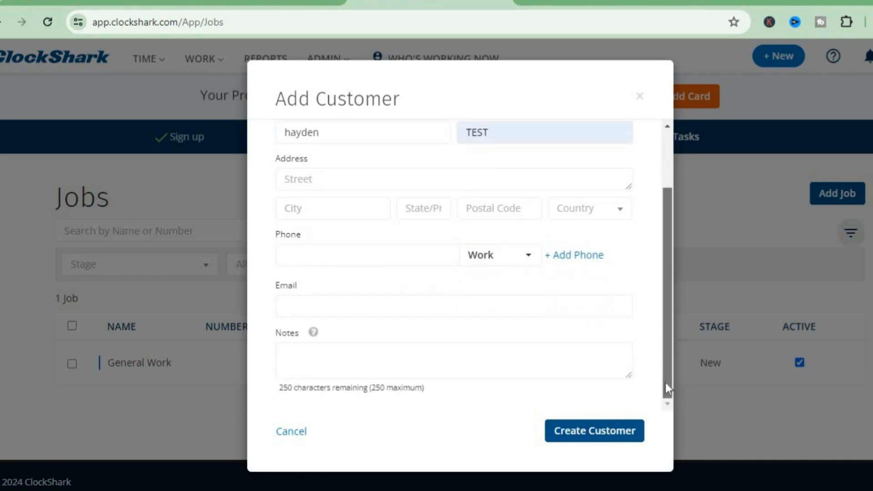
pyautogui.click(631, 436)
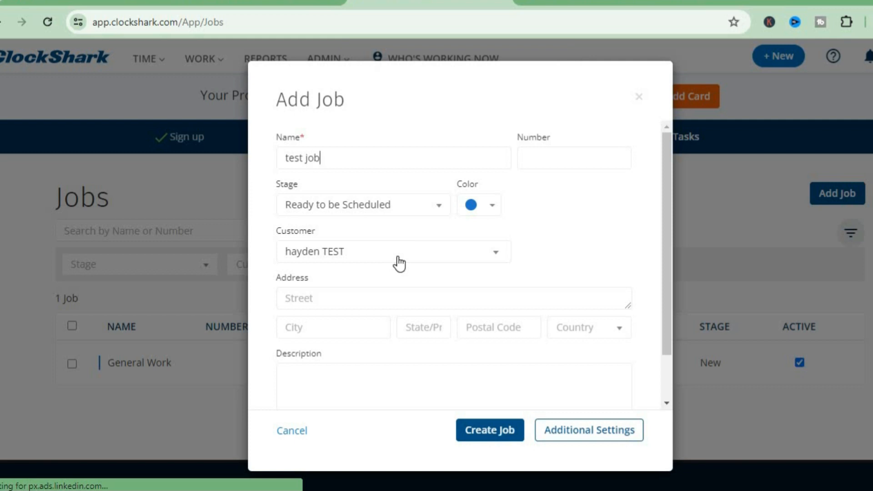
# Step: Check Additional Settings, leave them unchecked, and create test job
pyautogui.moveTo(667, 283); pyautogui.dragTo(667, 396)
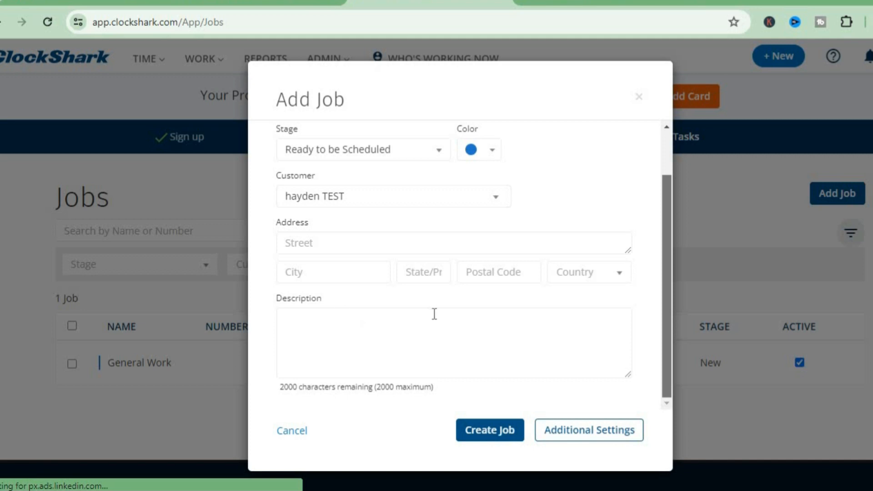
pyautogui.click(585, 431)
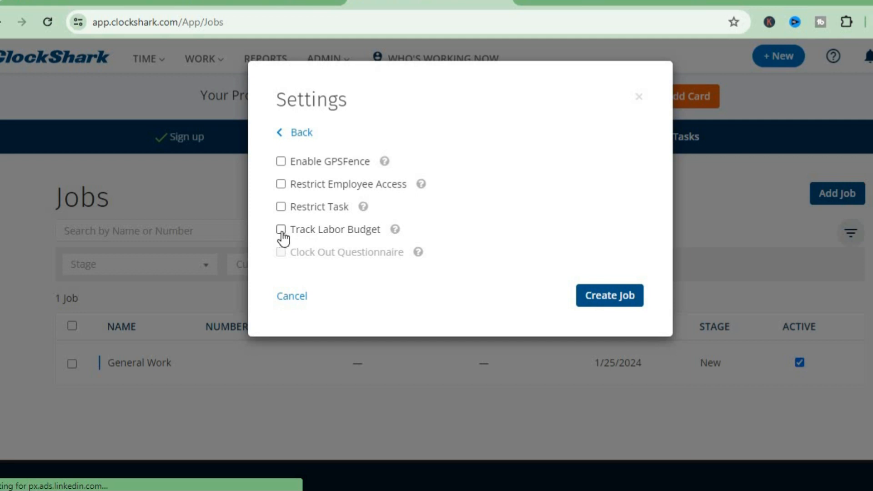
pyautogui.click(603, 291)
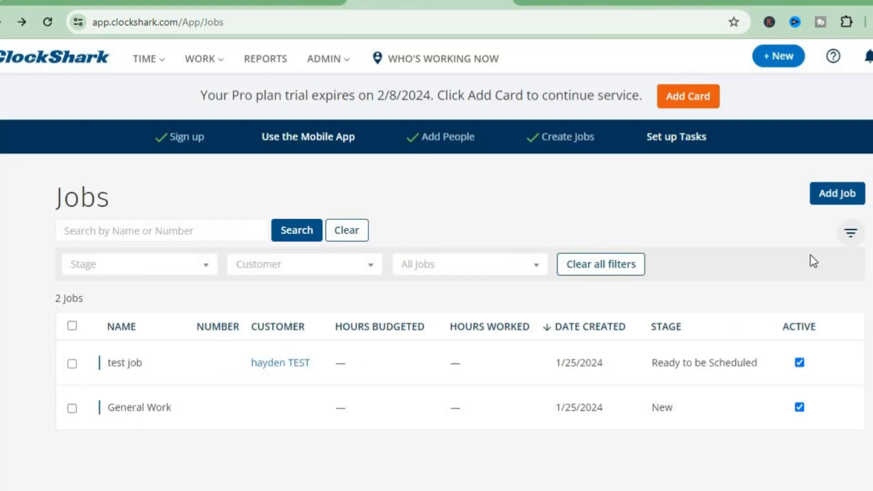
# Step: On the Tasks page, look over the new task's access control options, then close it unsaved
pyautogui.click(666, 137)
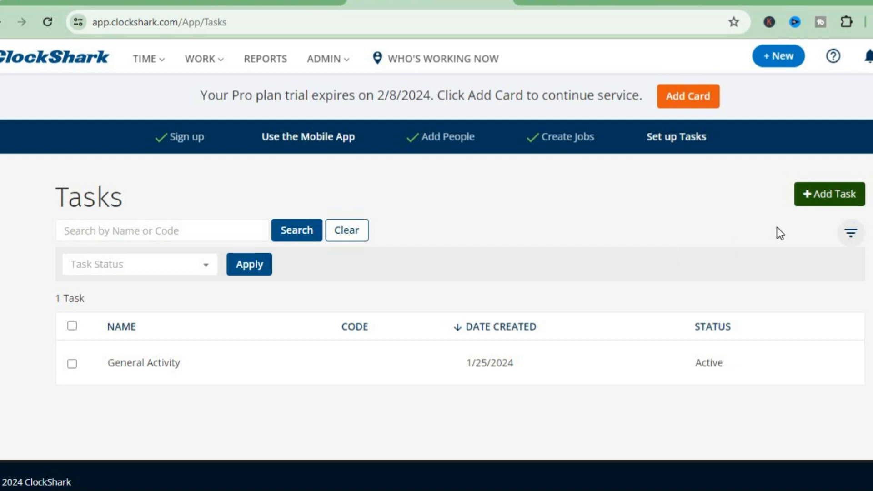
pyautogui.click(824, 193)
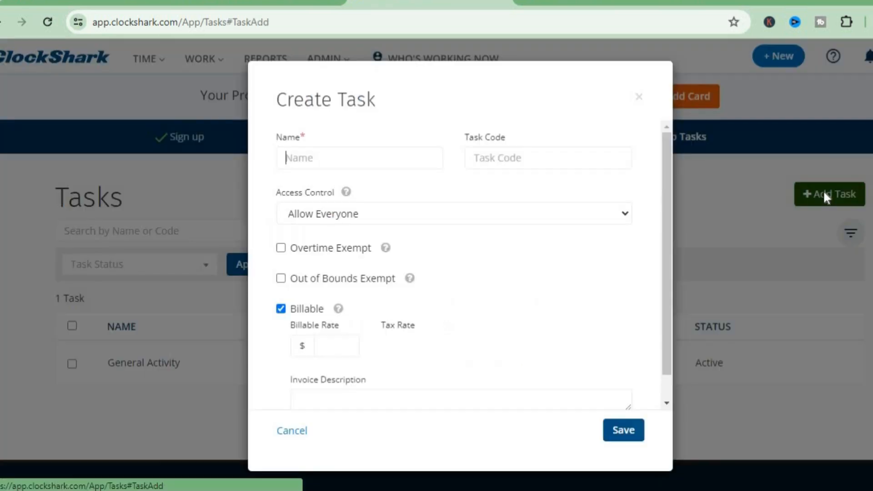
pyautogui.click(430, 156)
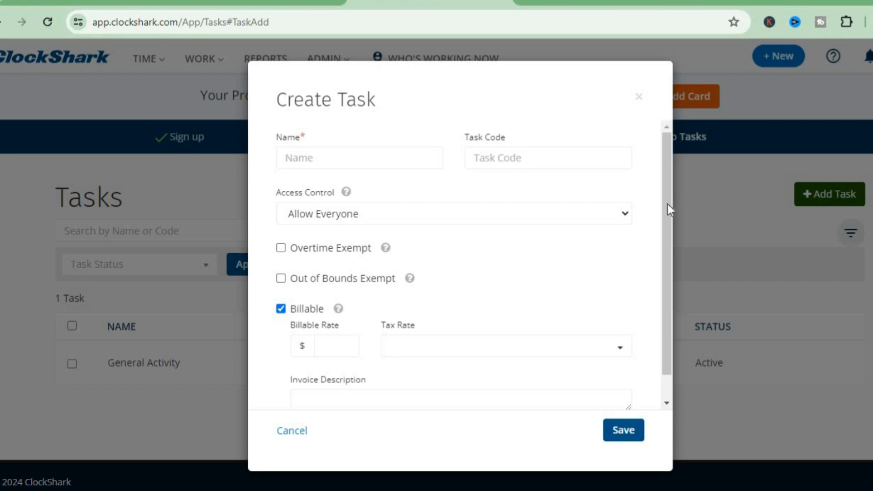
pyautogui.moveTo(667, 204); pyautogui.dragTo(664, 273)
pyautogui.click(606, 188)
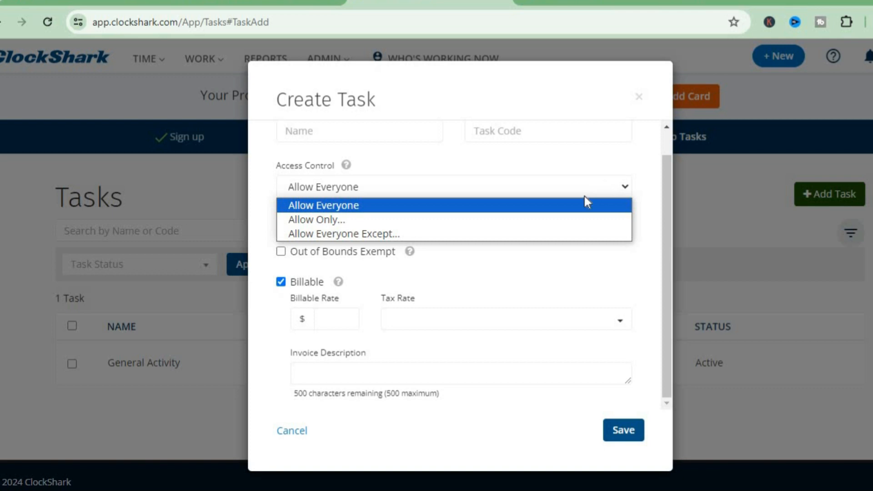
pyautogui.click(638, 250)
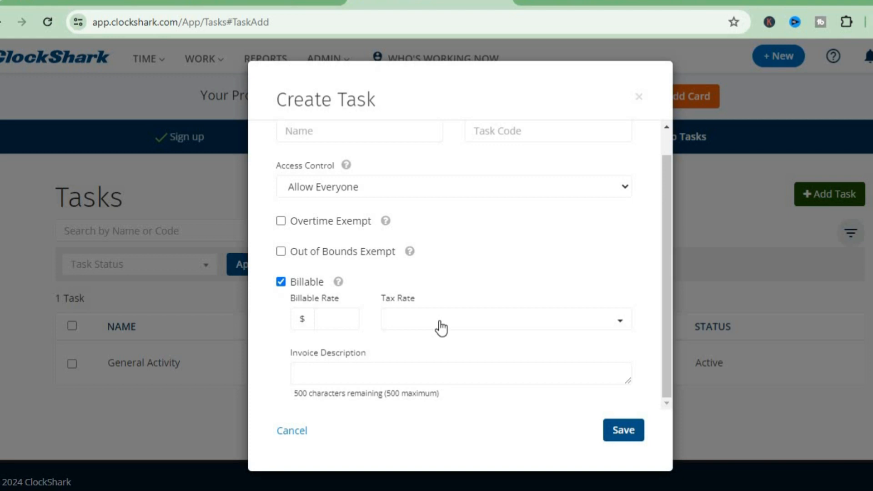
pyautogui.click(639, 97)
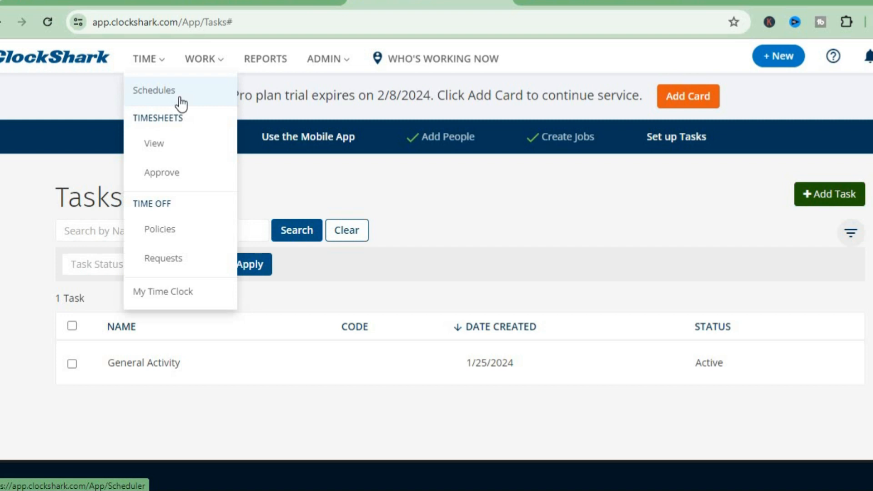
# Step: View the Jan 21–27, 2024 timesheets and dismiss the intro video popup
pyautogui.click(174, 145)
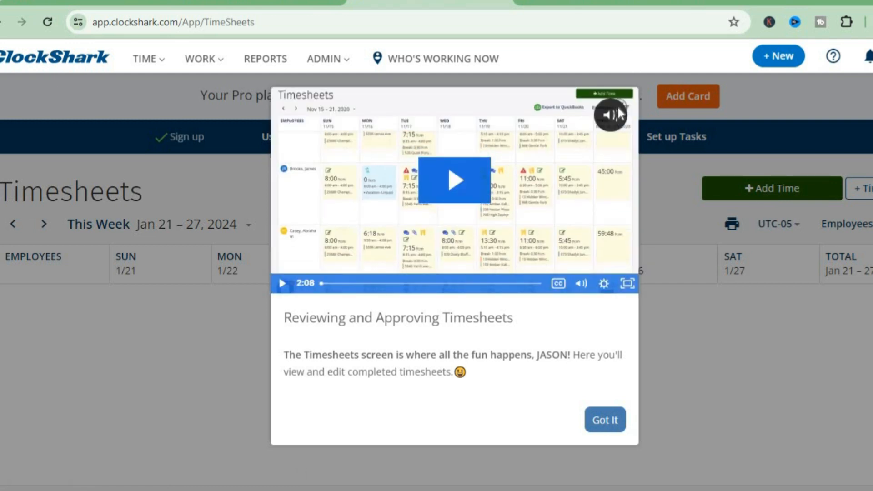
pyautogui.click(618, 109)
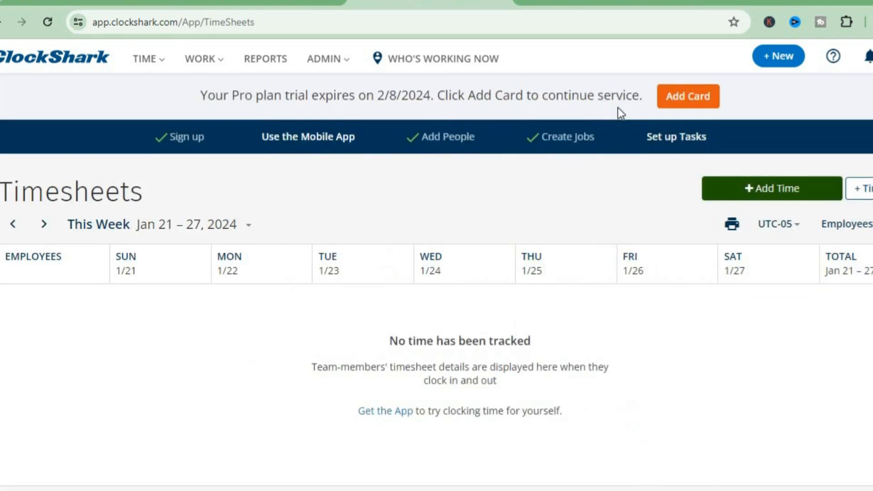
# Step: Start a manual time entry and select the test employee for it
pyautogui.click(738, 200)
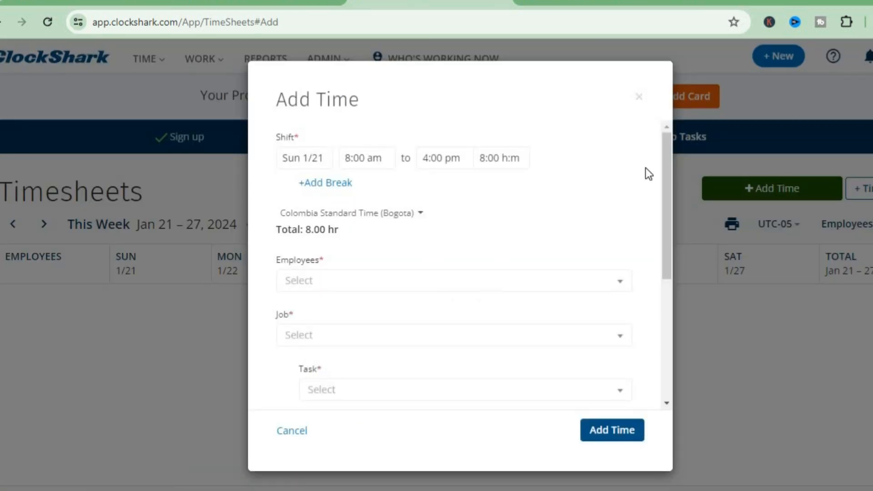
pyautogui.scroll(-1, 667, 170)
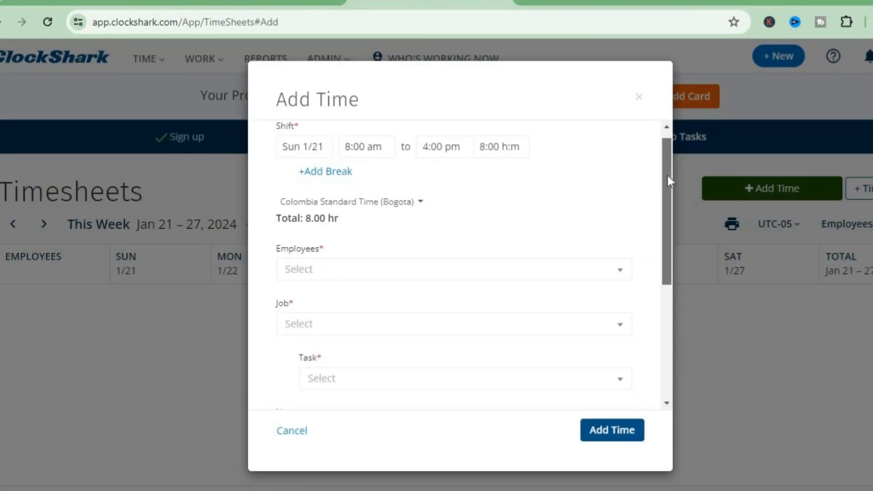
pyautogui.scroll(1, 666, 173)
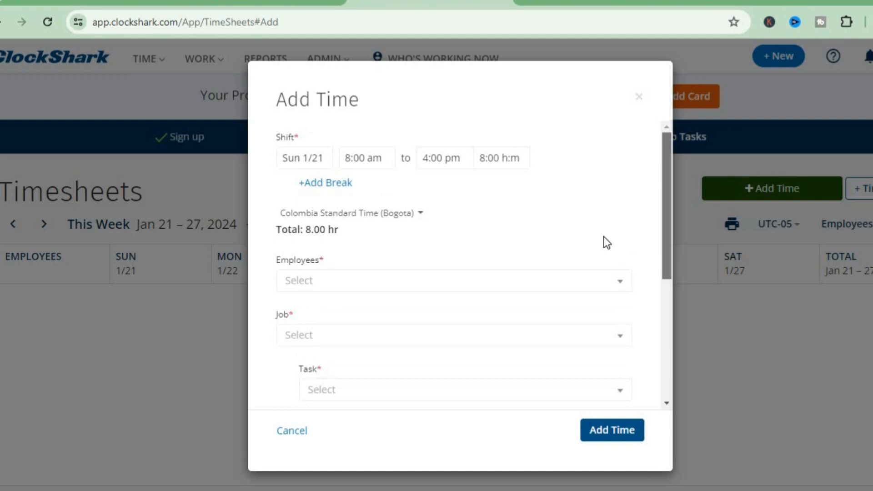
pyautogui.click(584, 281)
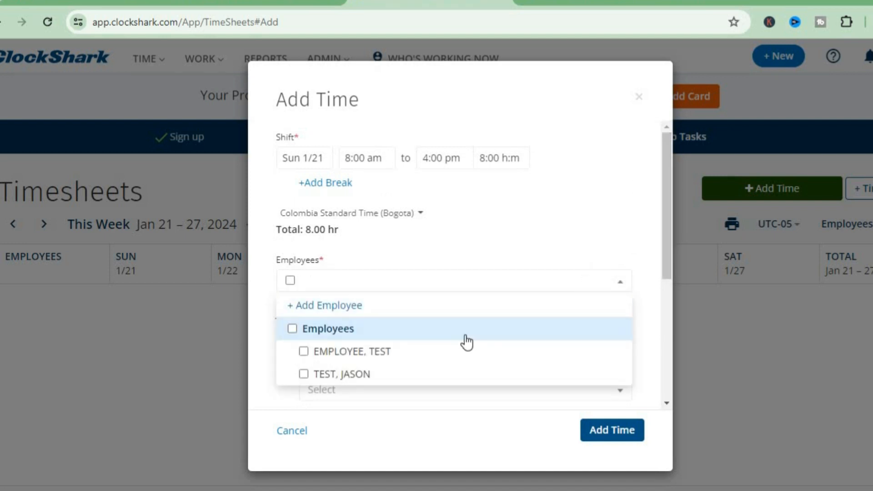
pyautogui.click(416, 378)
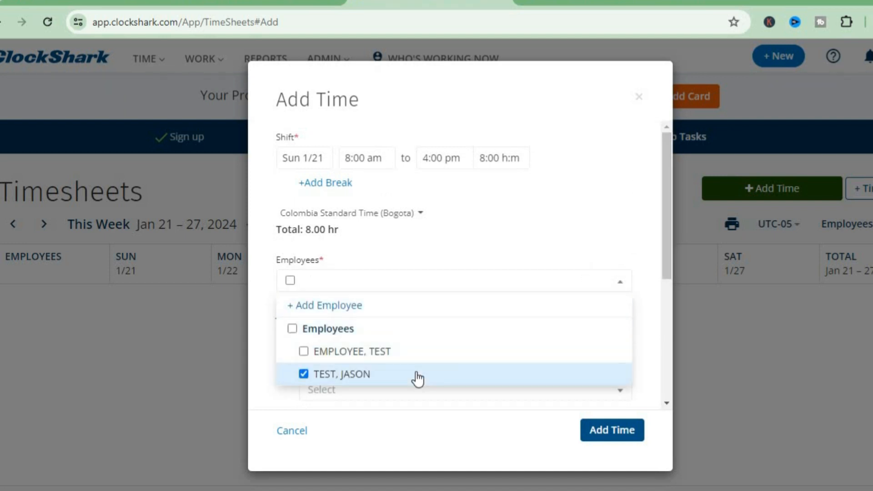
pyautogui.click(549, 220)
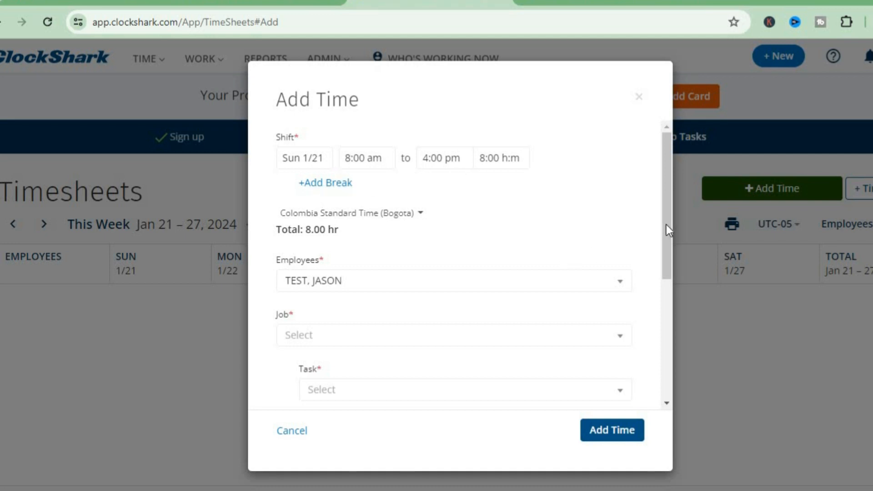
# Step: Assign the entry to test job, view its tasks, then cancel without saving
pyautogui.moveTo(666, 225); pyautogui.dragTo(659, 293)
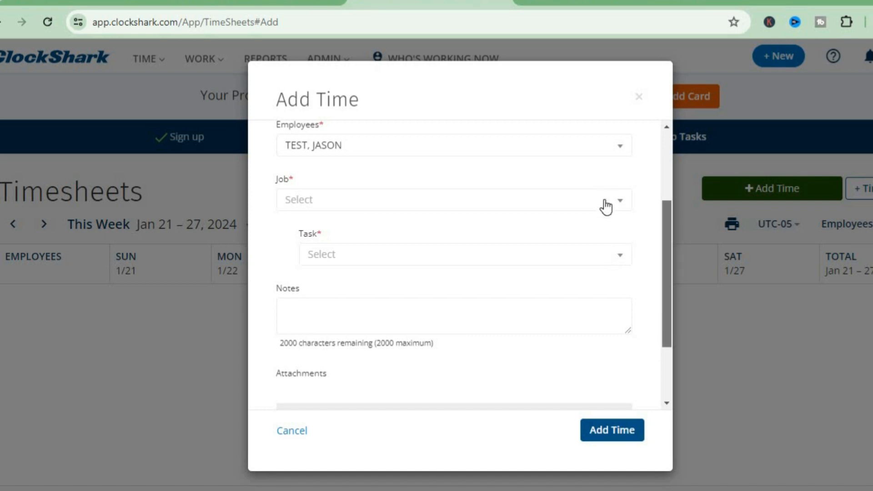
pyautogui.click(605, 200)
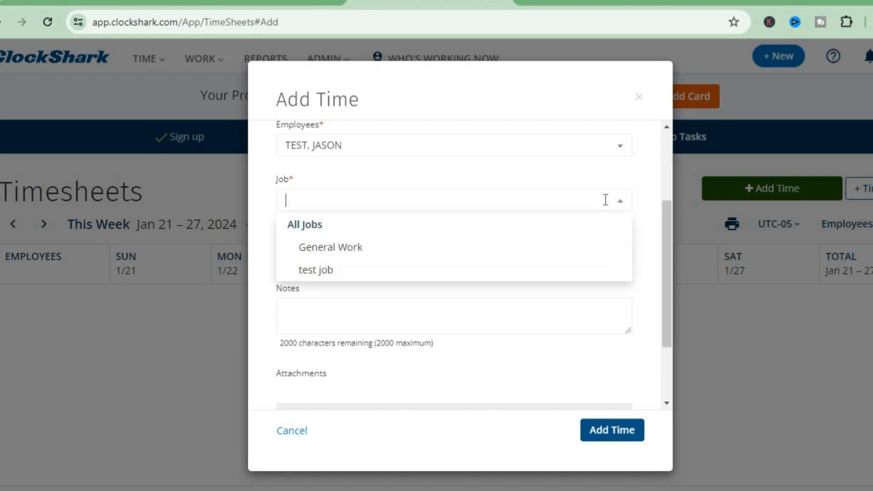
pyautogui.click(512, 275)
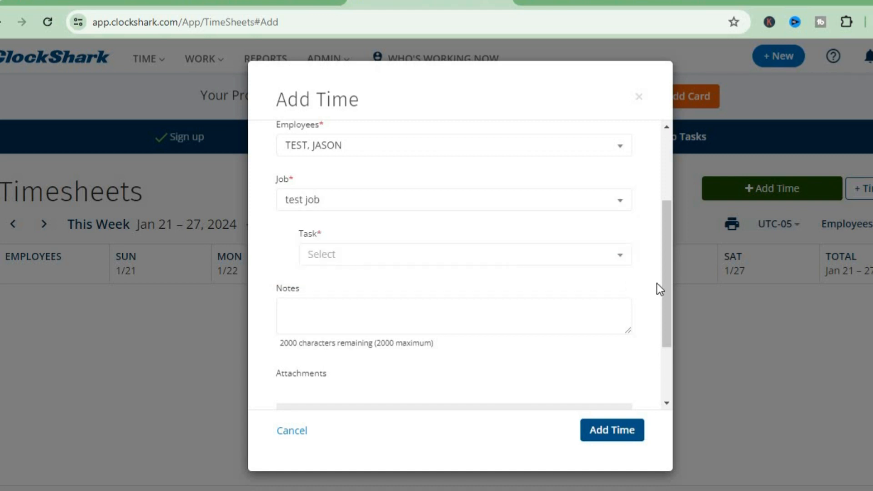
pyautogui.click(620, 262)
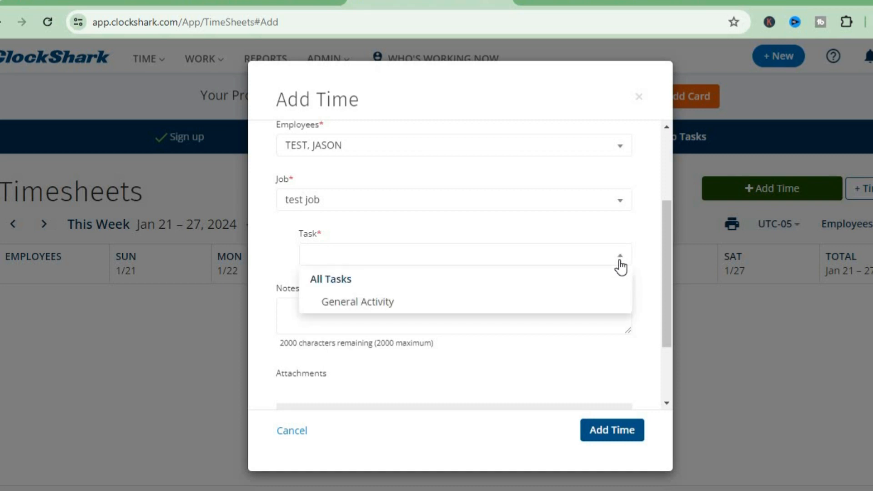
pyautogui.click(620, 262)
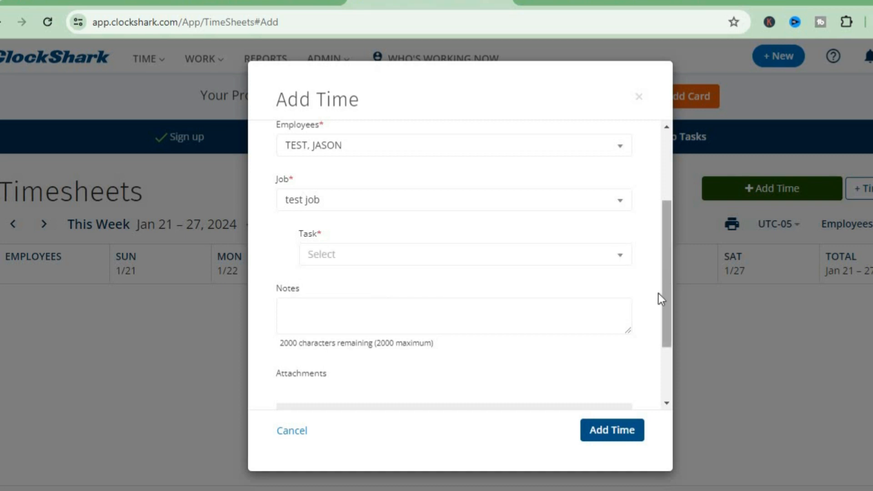
pyautogui.scroll(-2, 592, 303)
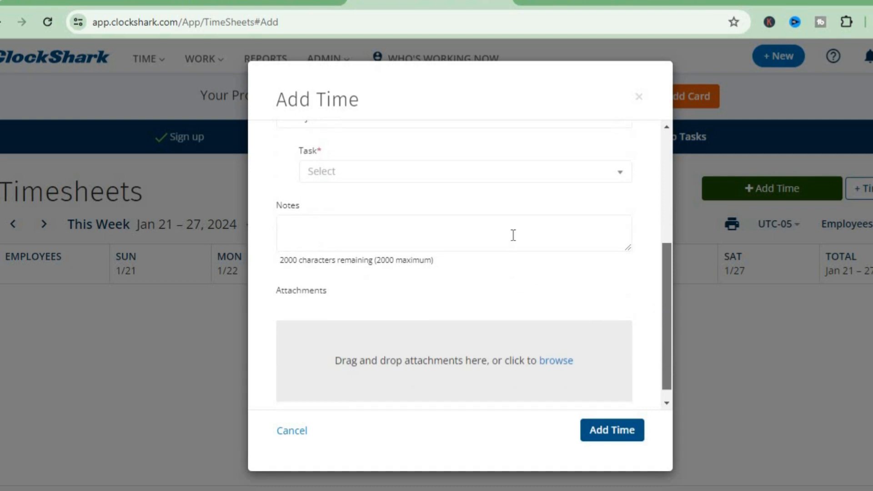
pyautogui.click(287, 432)
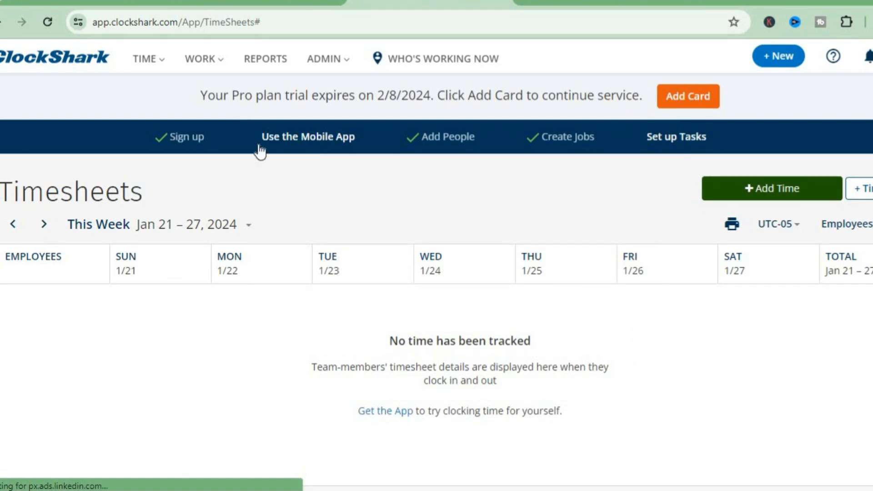
# Step: Browse the TIME and WORK menus, open the empty Quotes page, and check the + New options
pyautogui.click(164, 60)
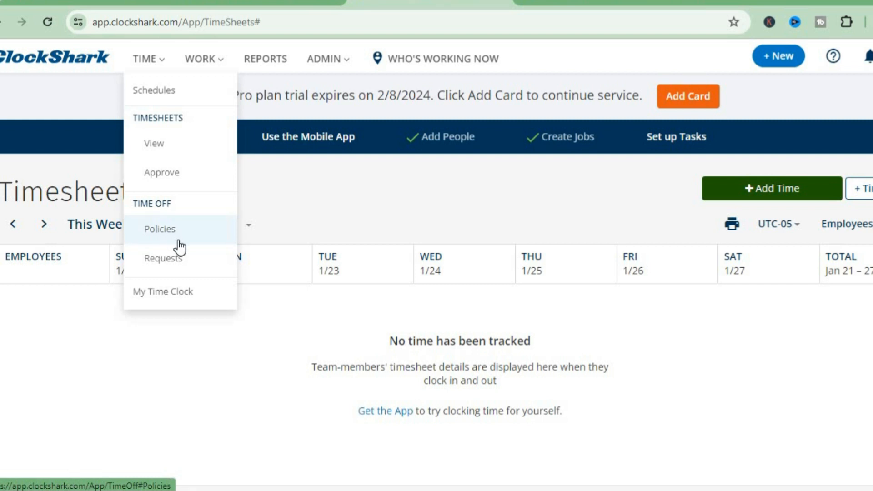
pyautogui.click(213, 64)
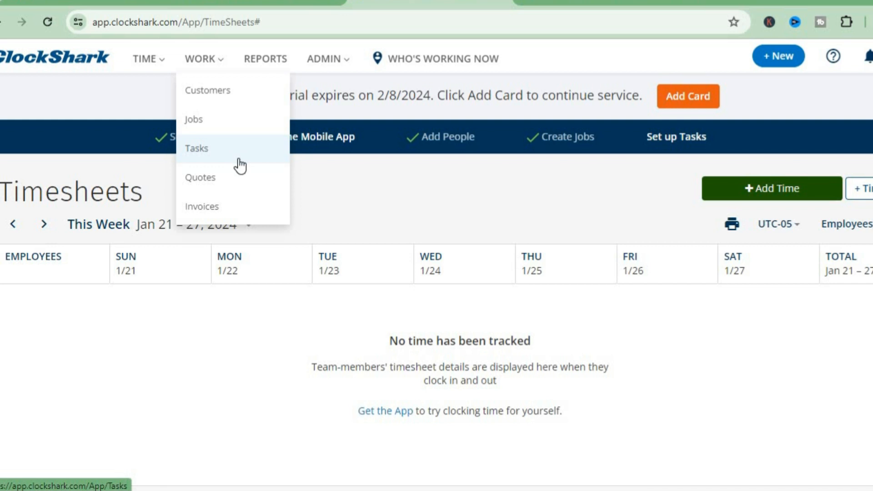
pyautogui.click(240, 190)
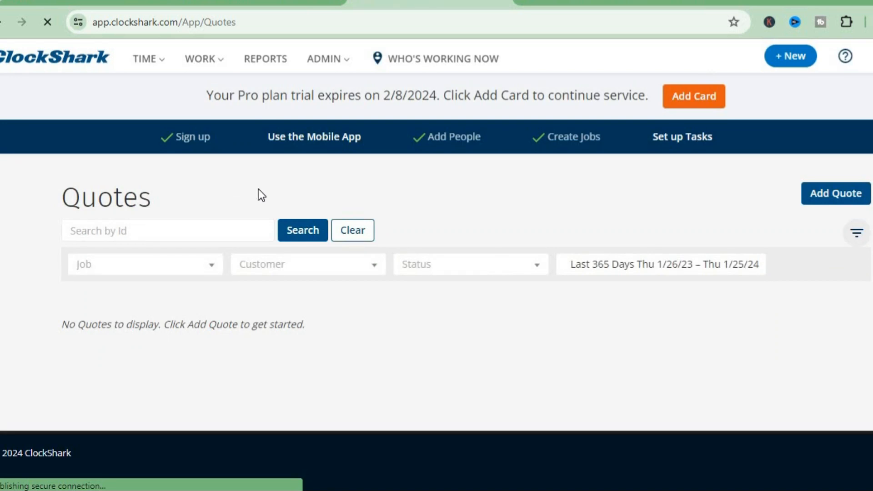
pyautogui.click(218, 68)
pyautogui.click(795, 55)
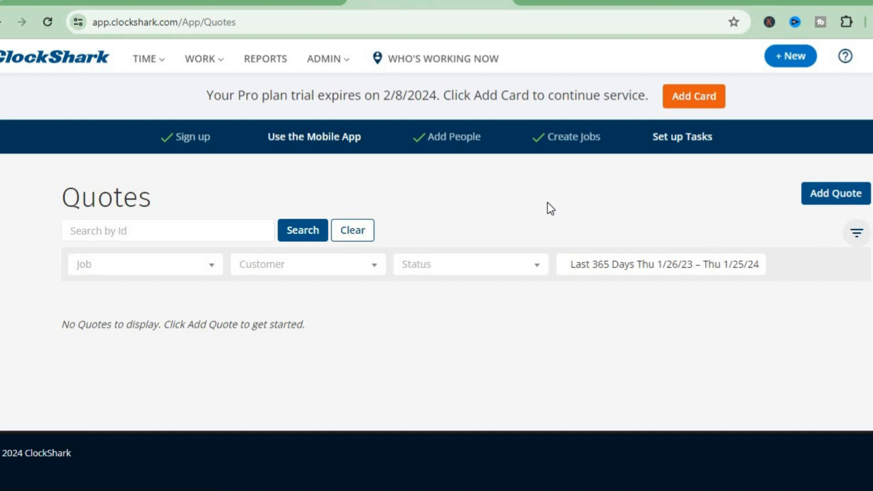
# Step: Start a blank draft quote, close the Creating a Quote tip, and review the form fields
pyautogui.click(845, 193)
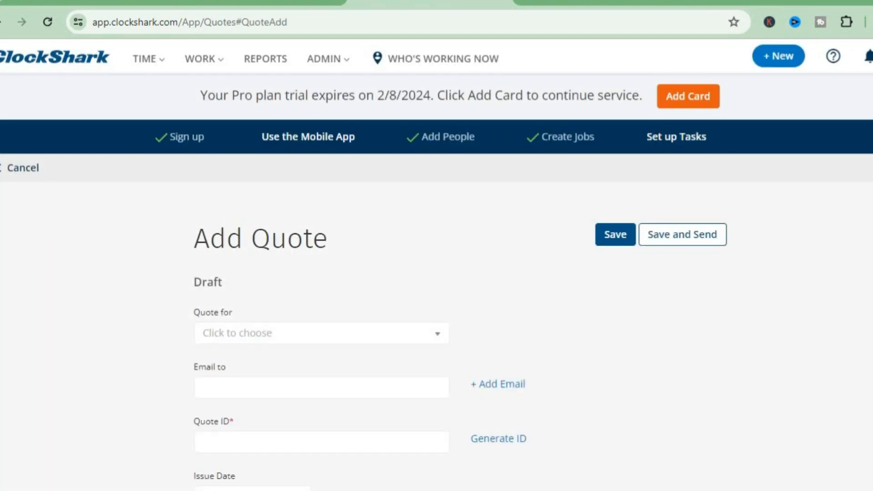
pyautogui.scroll(-4, 436, 281)
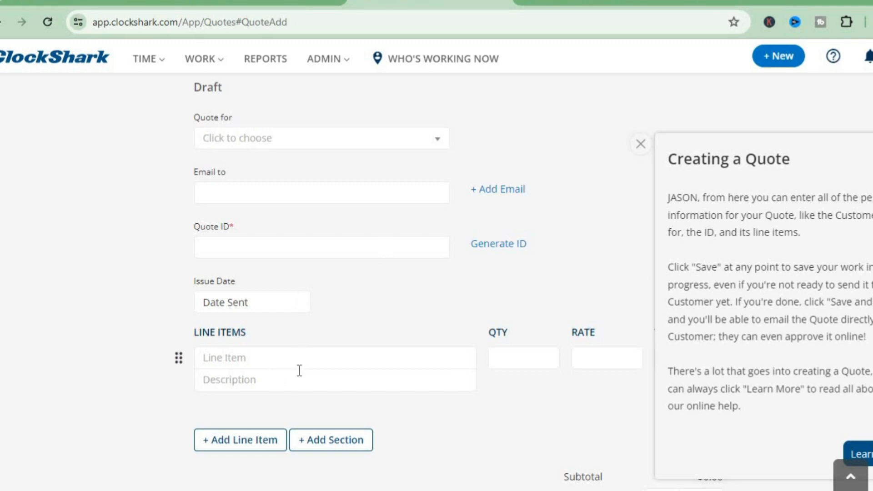
pyautogui.click(641, 144)
pyautogui.scroll(-5, 459, 282)
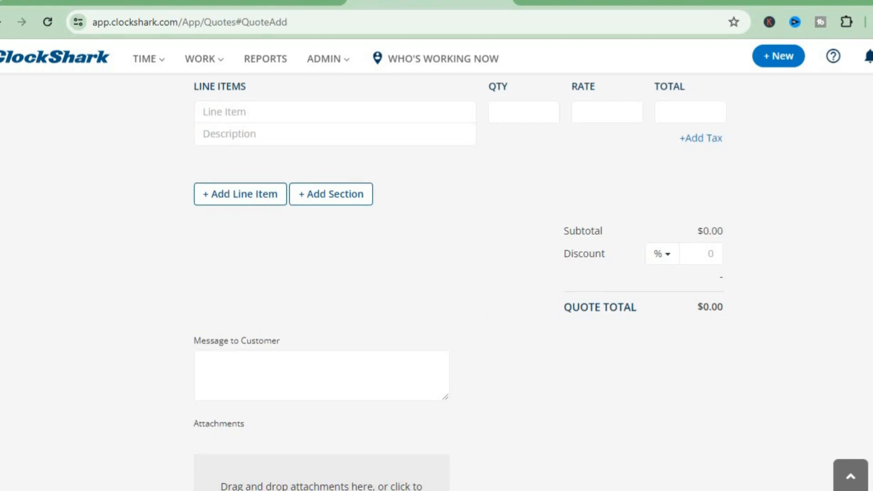
pyautogui.scroll(-5, 436, 273)
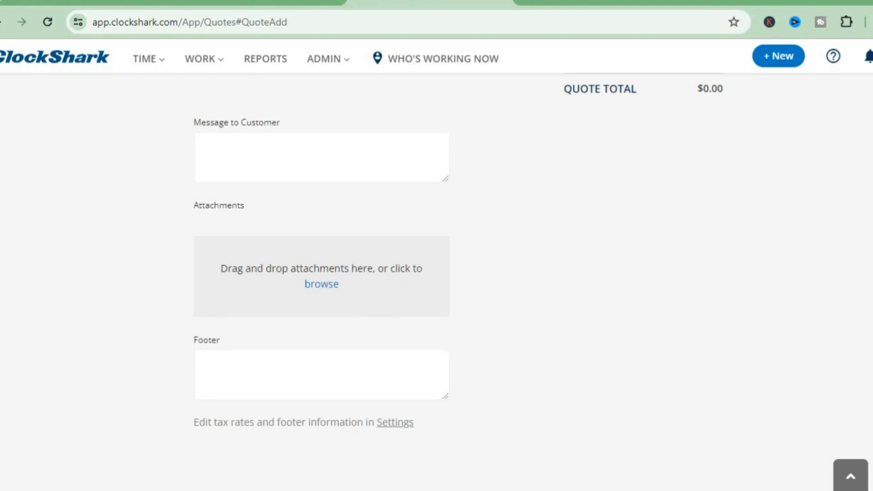
pyautogui.scroll(-2, 436, 272)
pyautogui.scroll(4, 436, 272)
pyautogui.scroll(10, 436, 273)
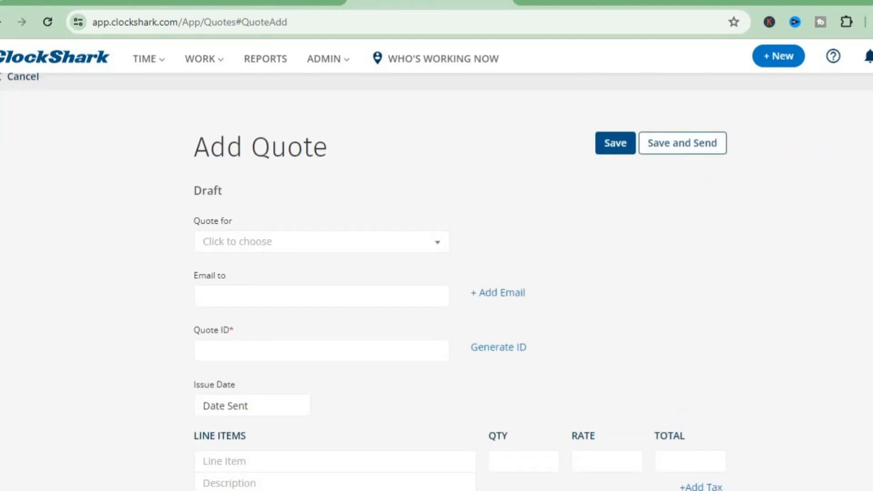
pyautogui.scroll(2, 436, 273)
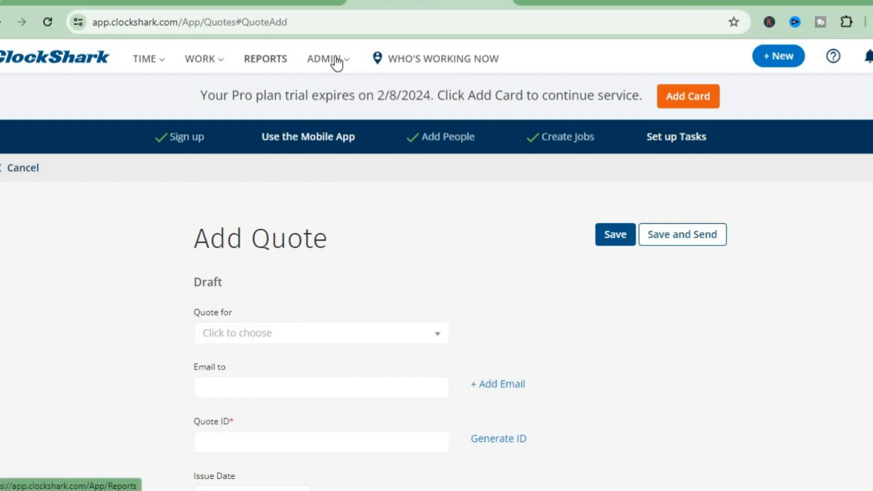
# Step: Open ADMIN > Alerts and Reminders and review the clock-in, clock-out and overtime timesheet alerts
pyautogui.moveTo(354, 62)
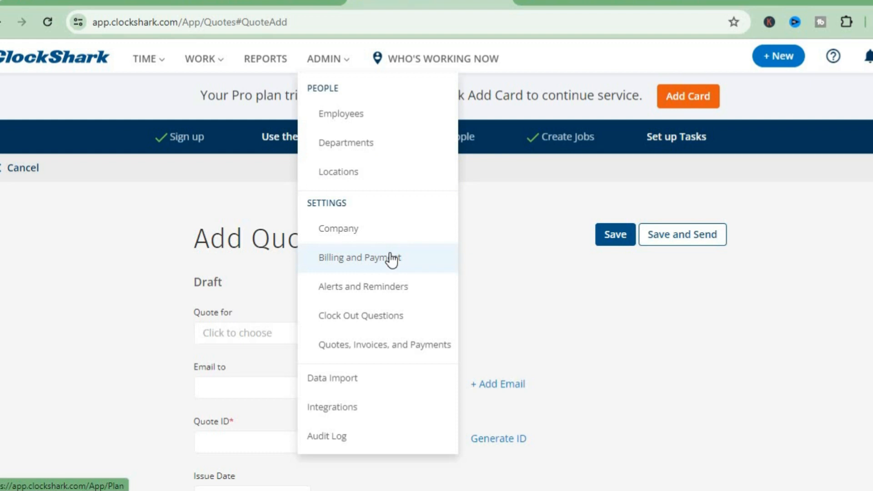
pyautogui.click(385, 292)
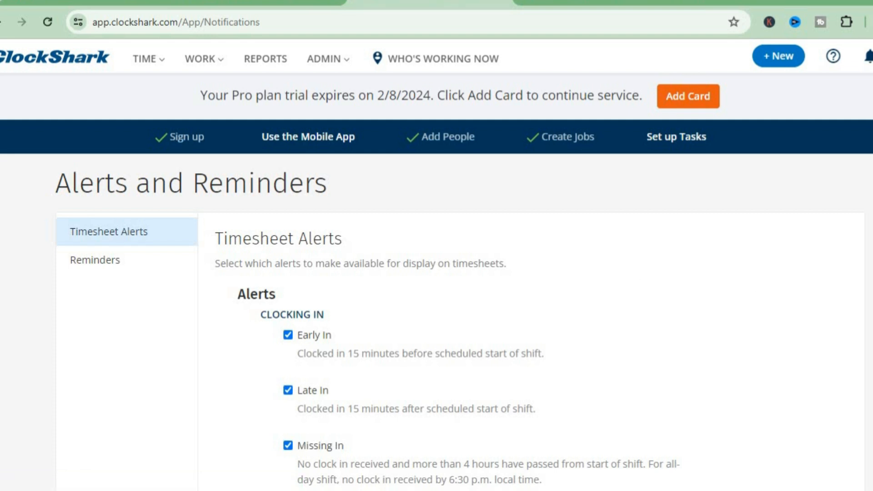
pyautogui.scroll(-3, 436, 279)
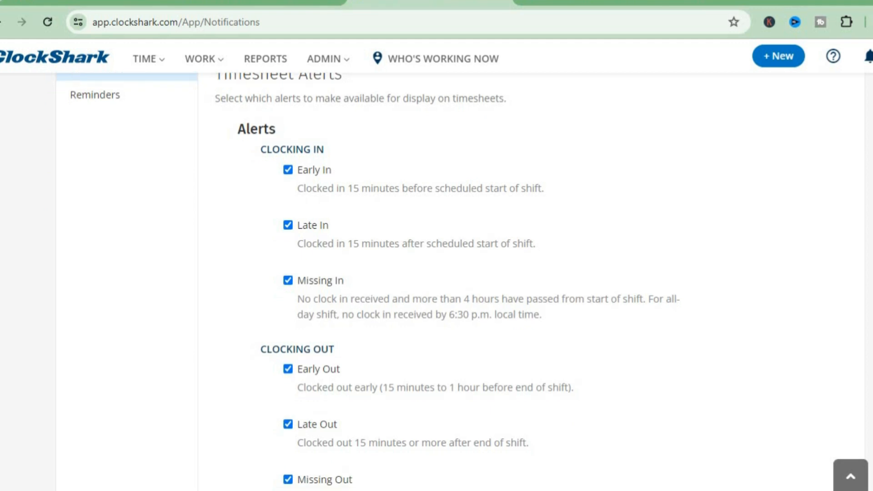
pyautogui.scroll(-2, 436, 281)
pyautogui.scroll(-4, 436, 282)
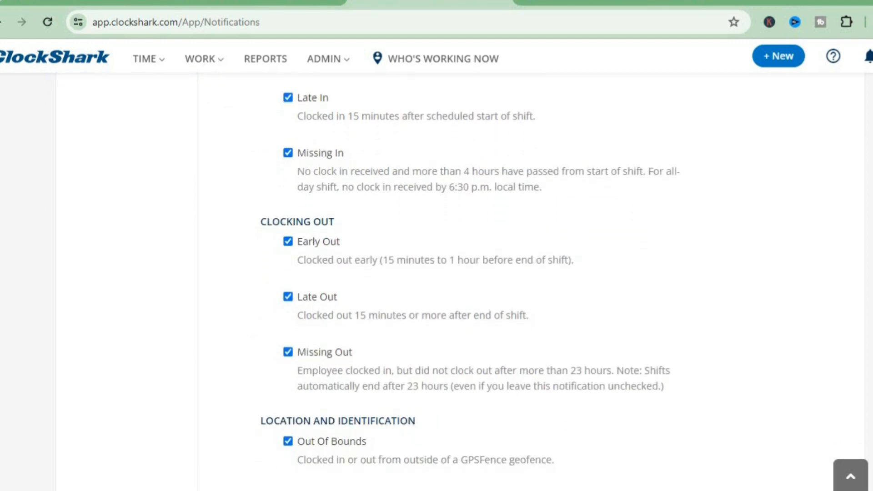
pyautogui.scroll(3, 533, 268)
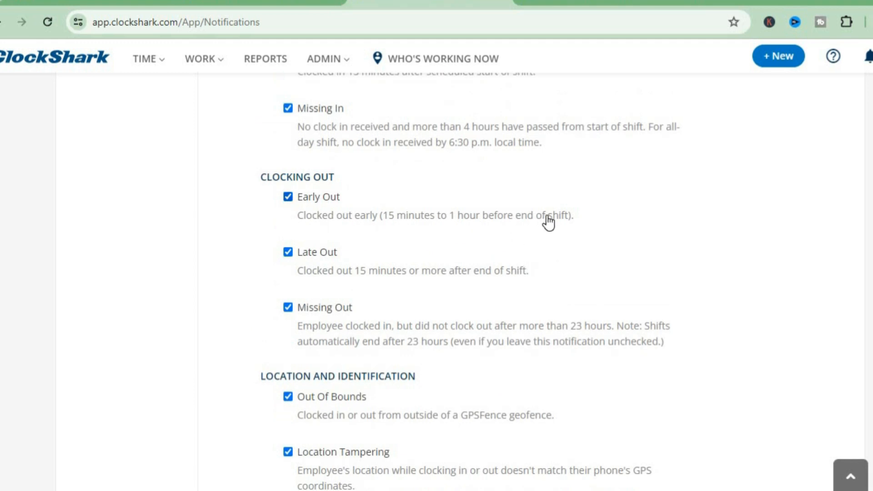
pyautogui.scroll(-10, 437, 282)
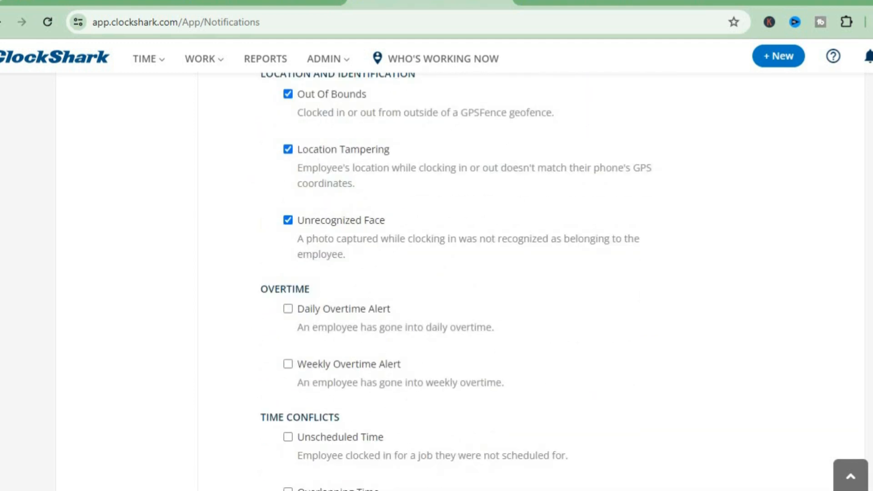
pyautogui.scroll(-5, 436, 282)
pyautogui.scroll(15, 436, 282)
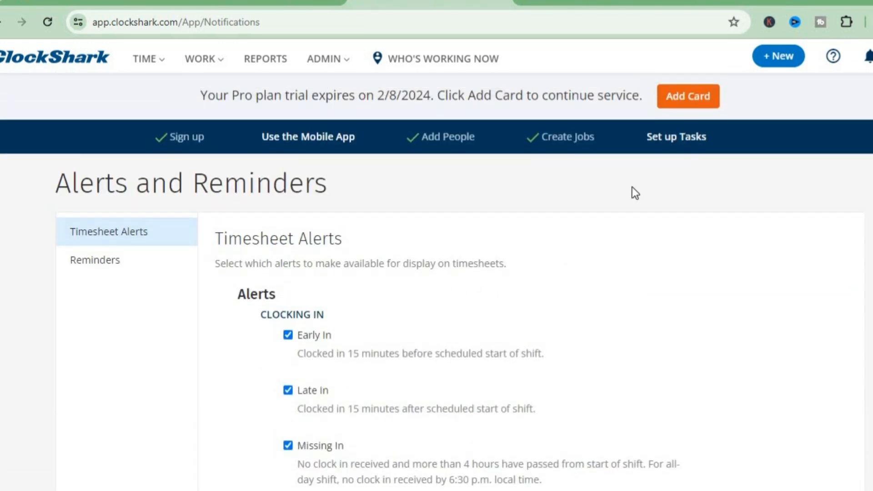